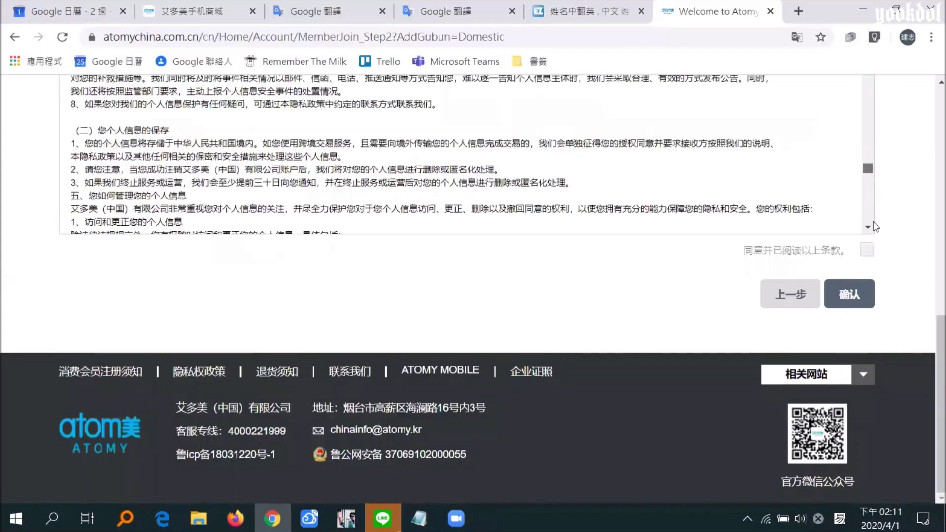
Agree to the Step 02 membership terms and confirm, bringing up the Step 03 personal-information form
click(867, 251)
click(859, 305)
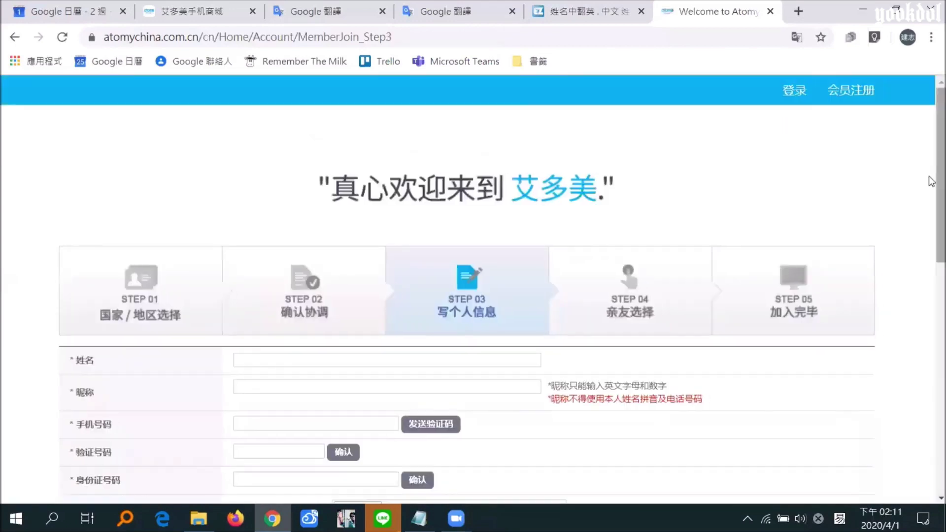
scroll(931, 181, down, 3)
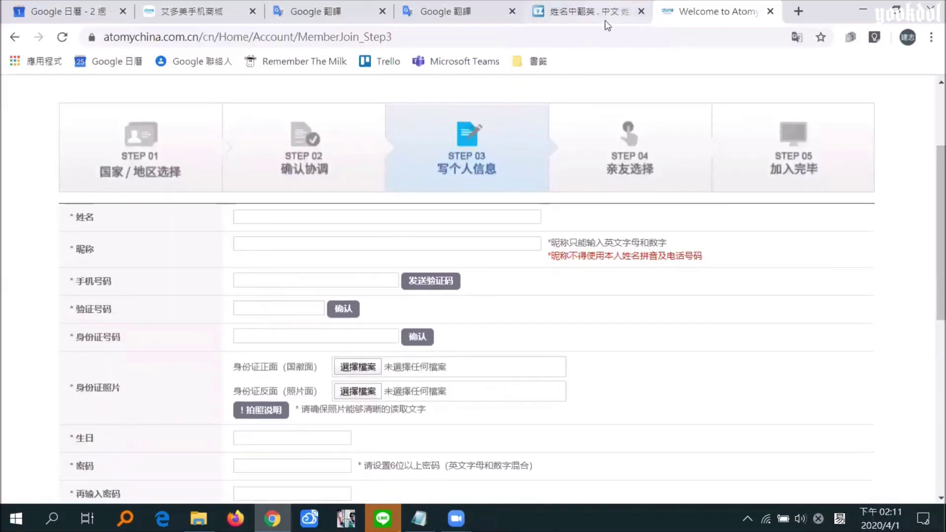
click(460, 22)
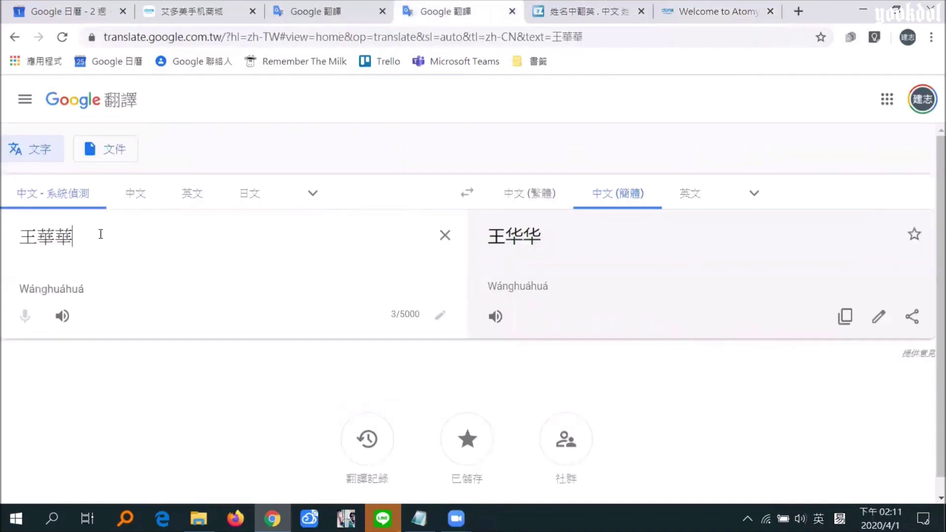
Copy the member's simplified-Chinese name from Google Translate and return to the registration tab
double_click(4, 235)
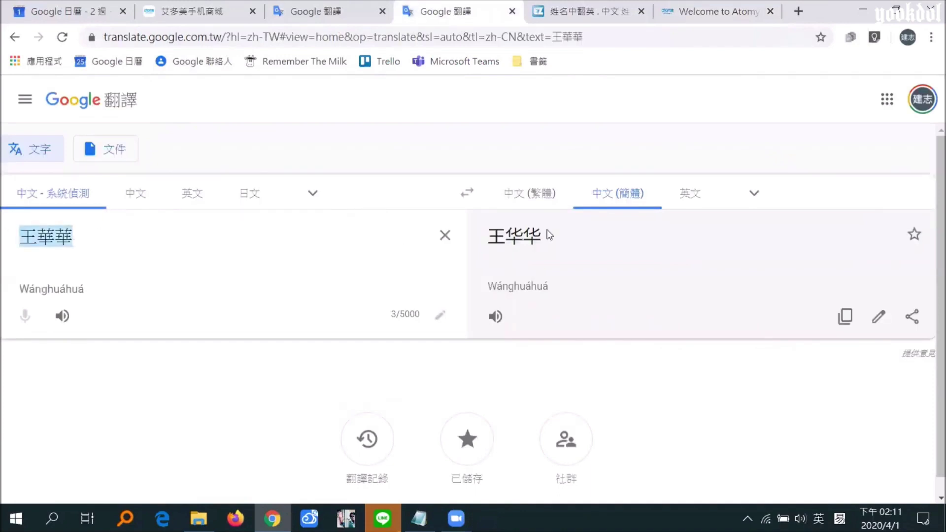
click(514, 238)
drag(506, 237, 563, 239)
click(563, 238)
key(ctrl+a)
key(ctrl+c)
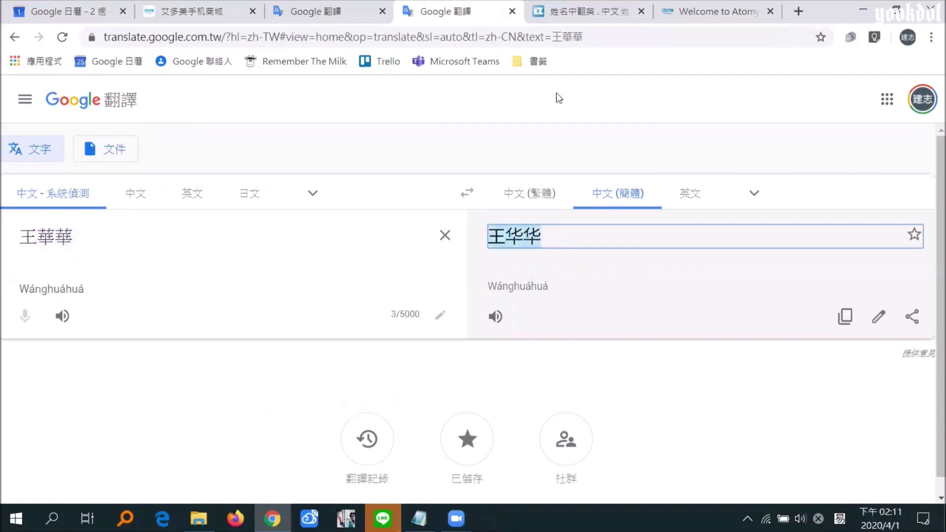
key(ctrl+Tab)
key(ctrl+Tab)
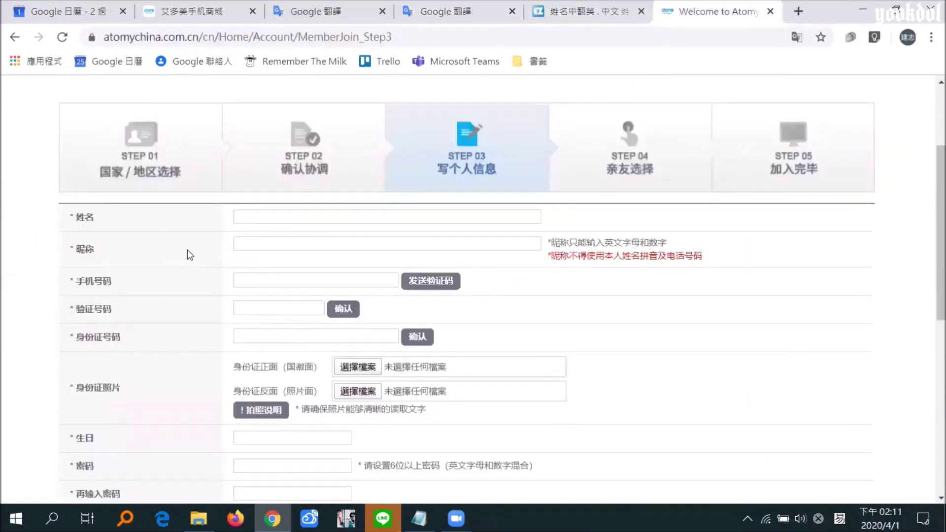
Paste the member's simplified-Chinese name into the 姓名 field of the Step 03 form
key(ctrl+v)
key(Tab)
drag(563, 256, 658, 254)
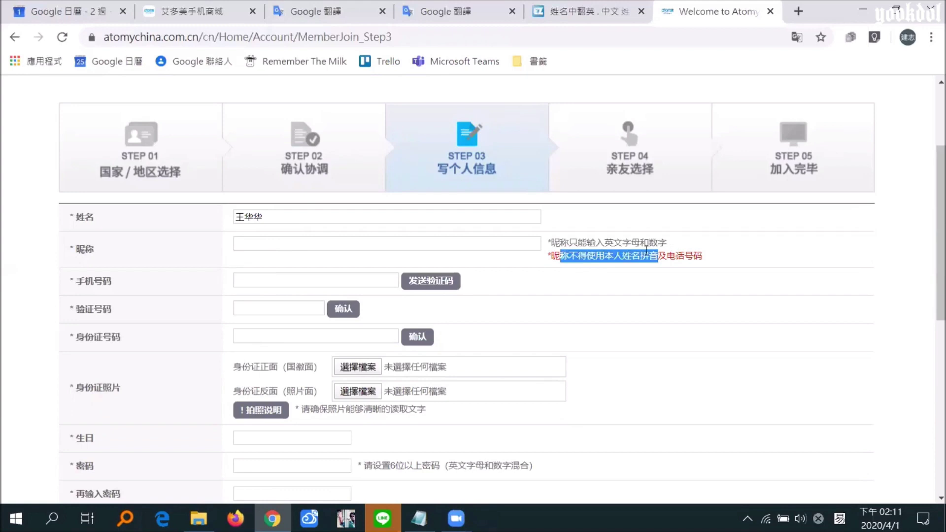
click(399, 242)
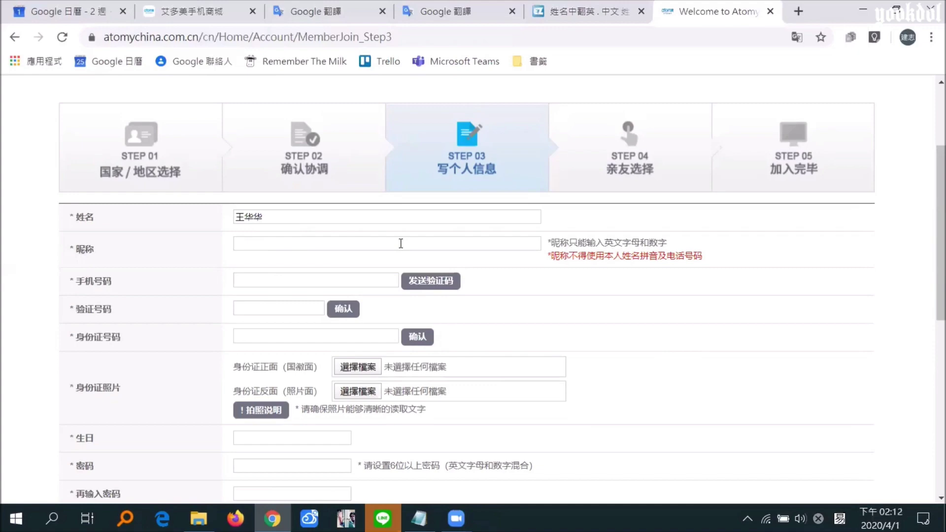
click(576, 18)
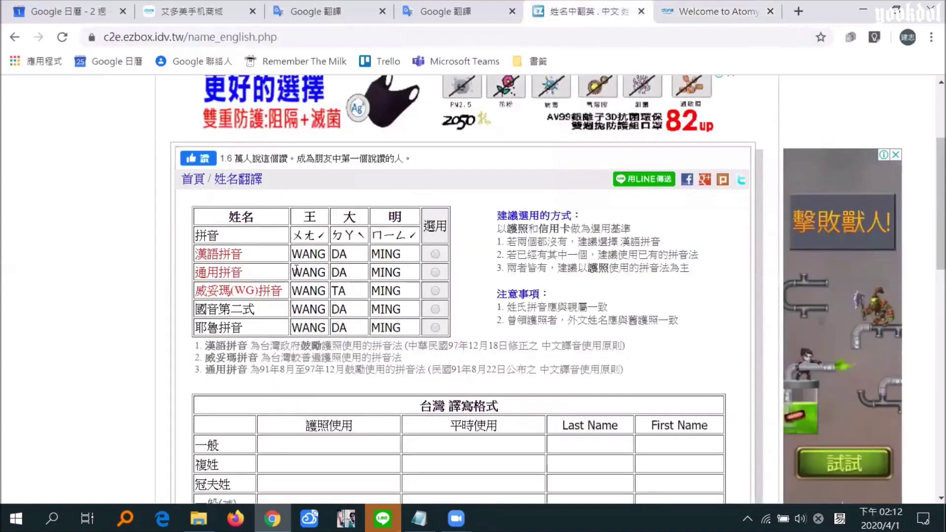
drag(932, 166, 931, 79)
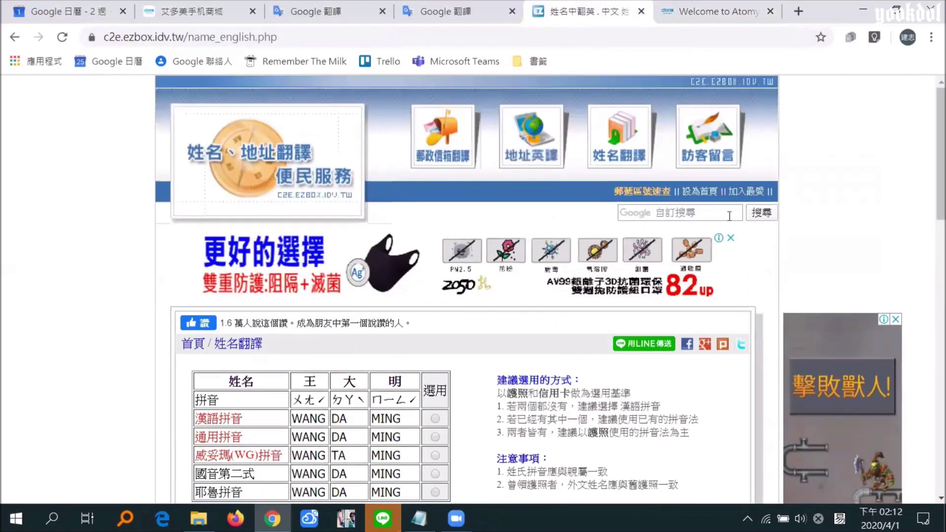
scroll(330, 246, down, 3)
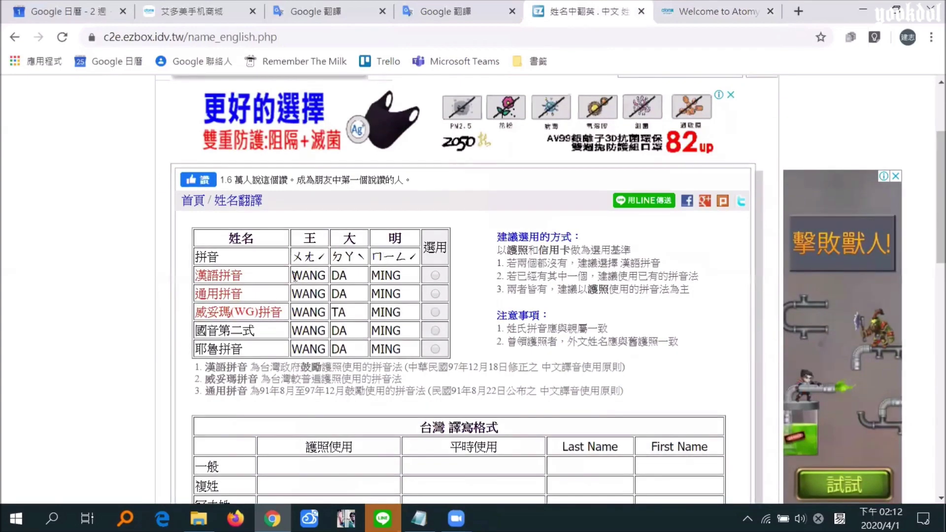
drag(294, 276, 320, 276)
click(702, 14)
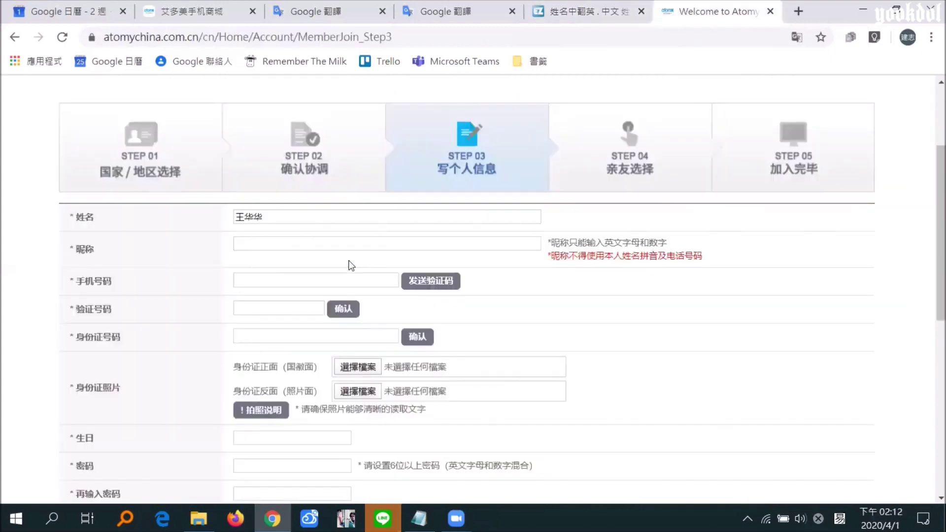
Set the 昵称 nickname to the pinyin surname followed by an eight-digit number
click(302, 241)
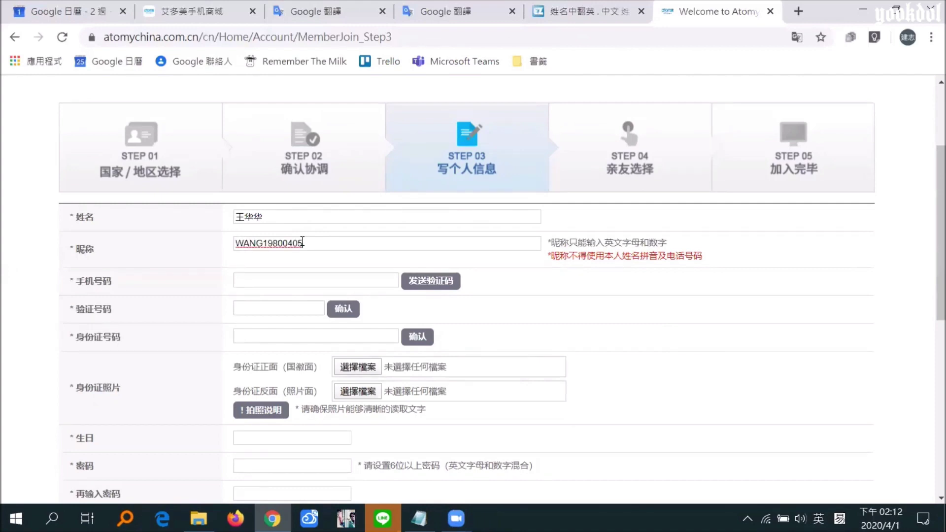
key(shift)
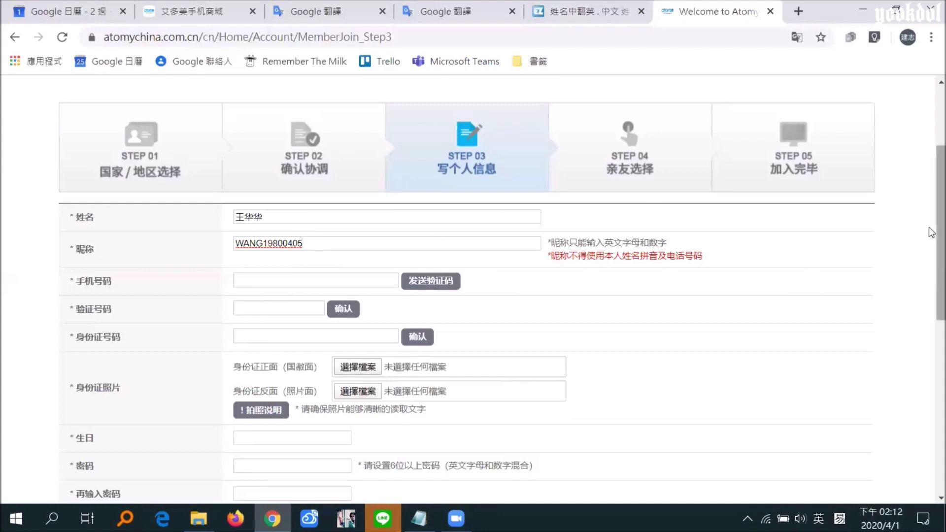
scroll(929, 249, down, 1)
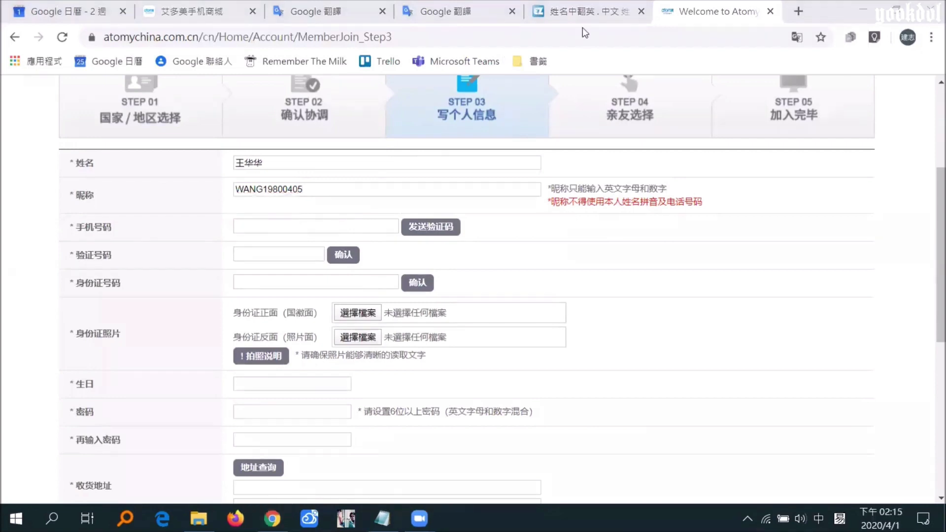
Fill in the mobile number, SMS verification code, ID number and birthday on the Step 03 form
click(358, 224)
key(shift)
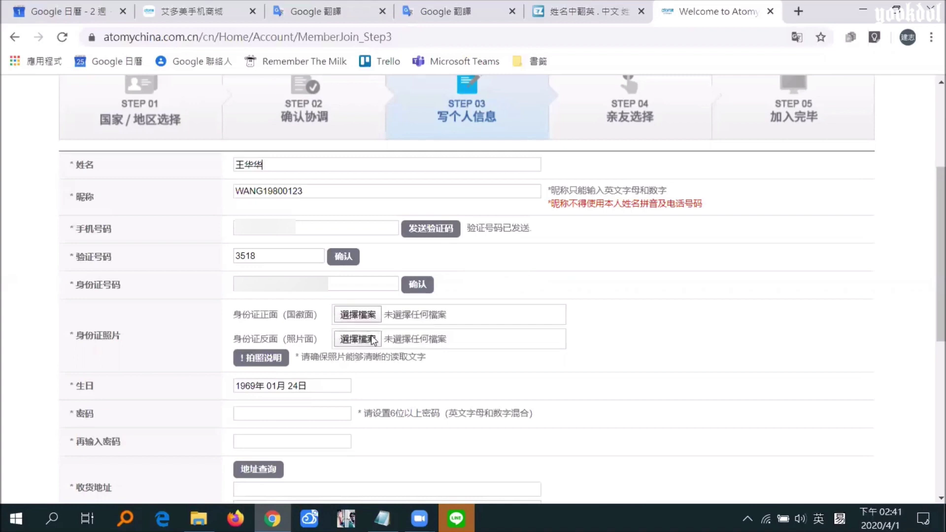
click(276, 366)
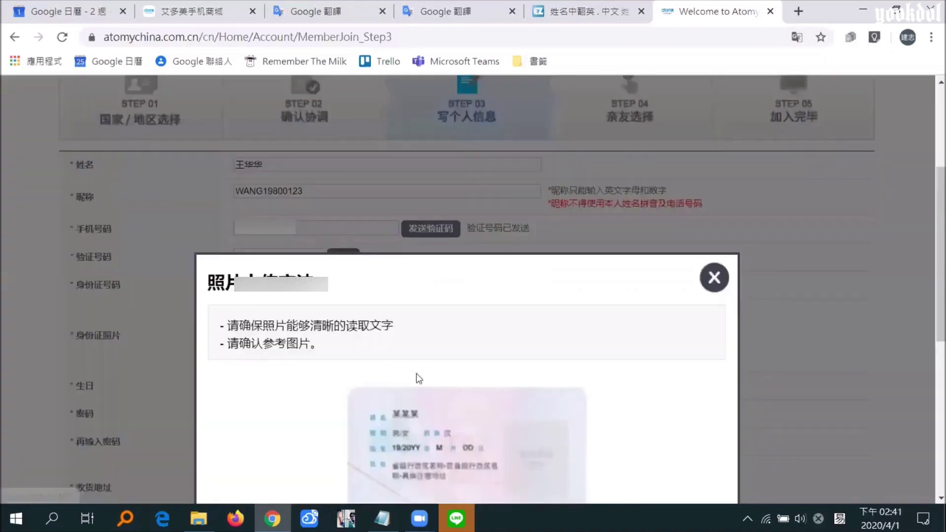
Close the 拍照说明 ID photo guidance popup
click(714, 277)
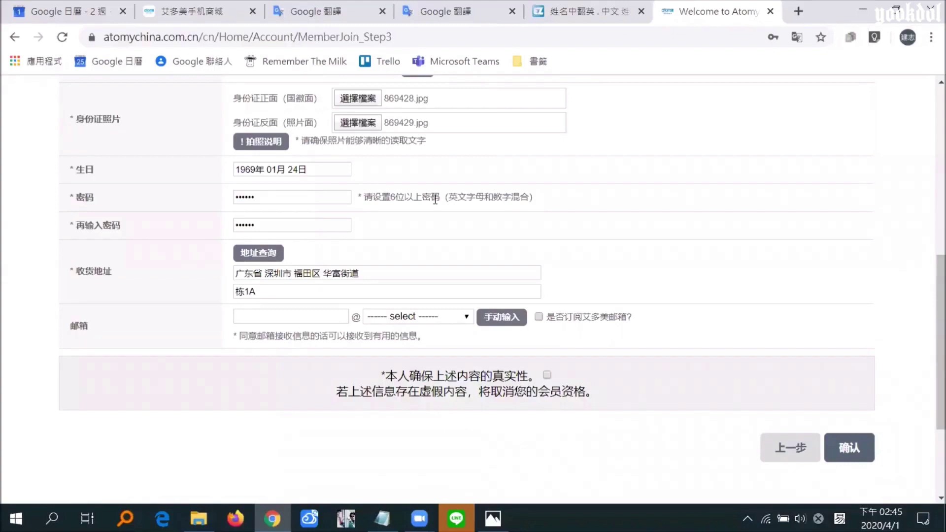
scroll(929, 333, down, 2)
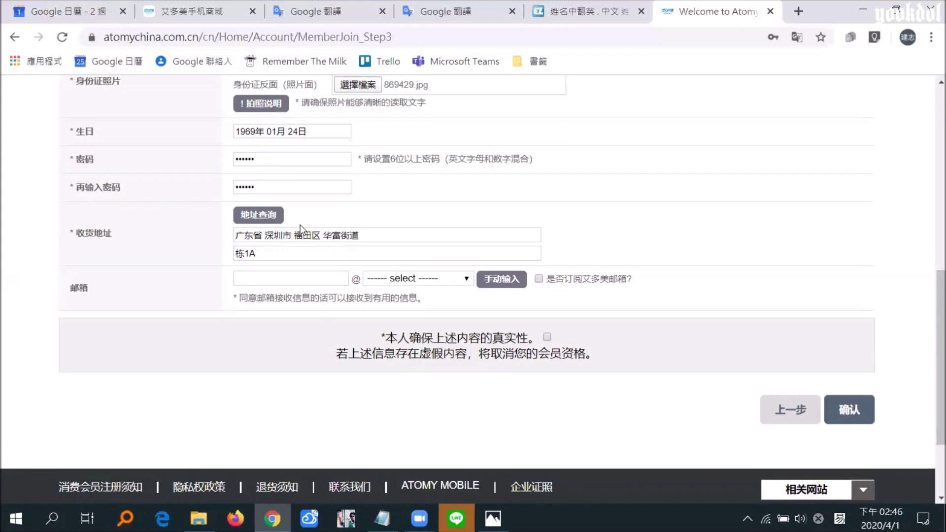
Enter the e-mail address with the gmail.com domain and subscribe to the Atomy mailing list
click(289, 277)
key(Tab)
click(432, 284)
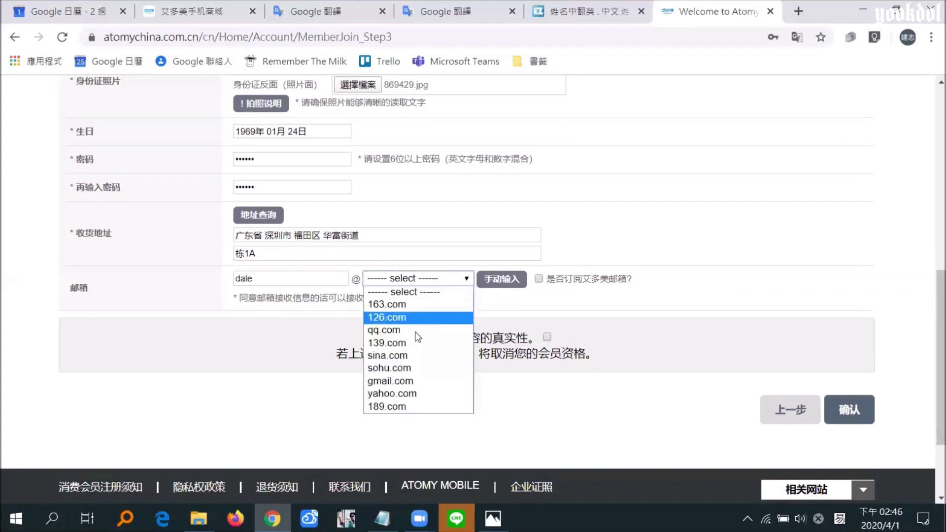
click(400, 382)
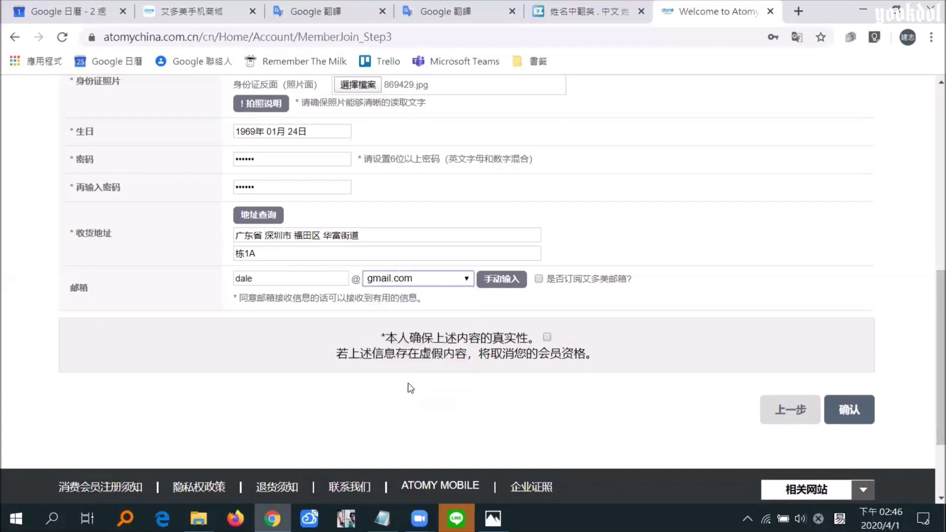
click(539, 278)
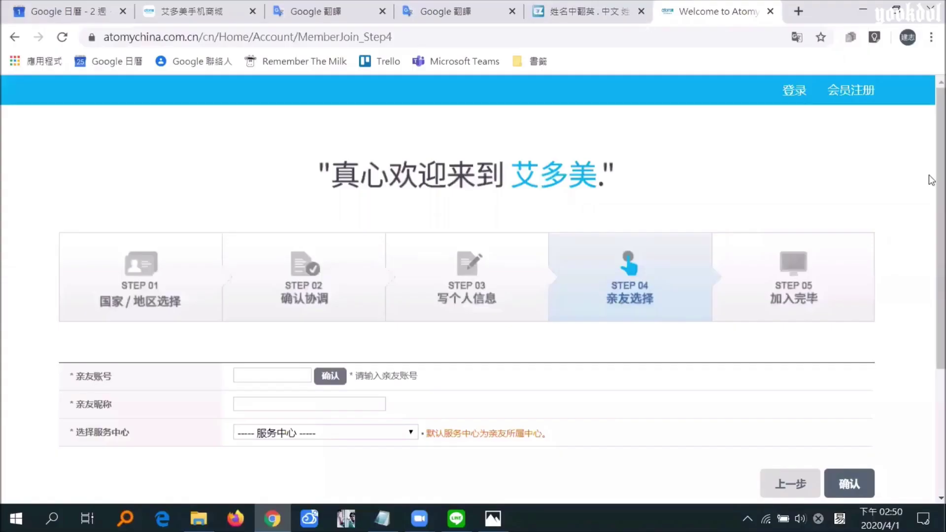
Paste the referrer's 亲友账号 and verify it
scroll(930, 180, down, 2)
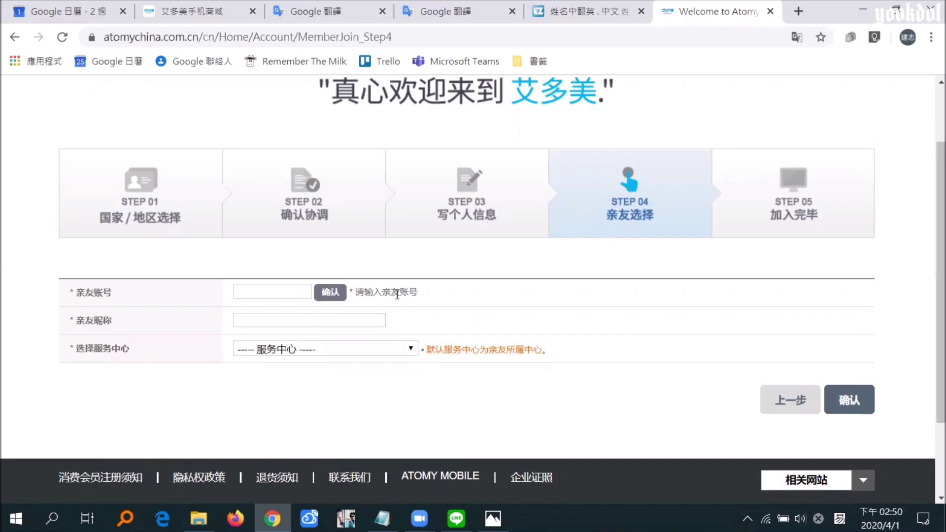
click(288, 291)
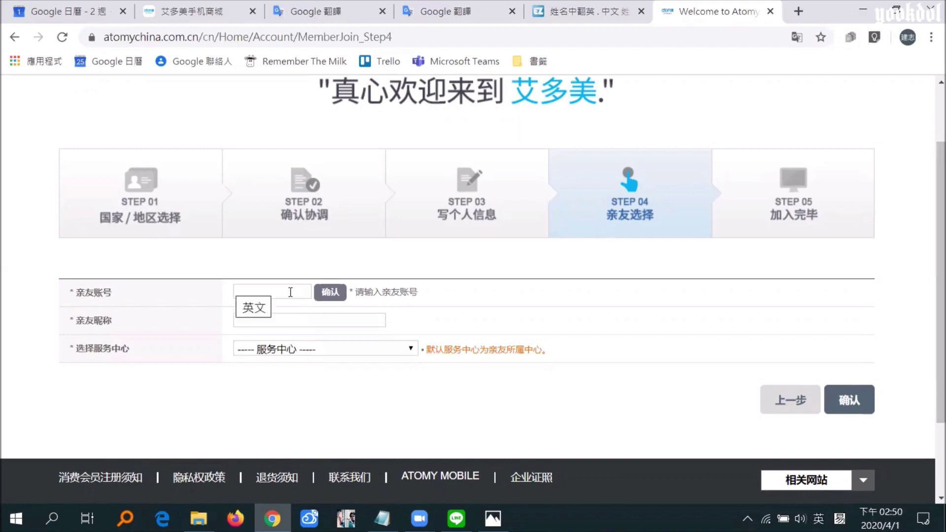
key(ctrl+v)
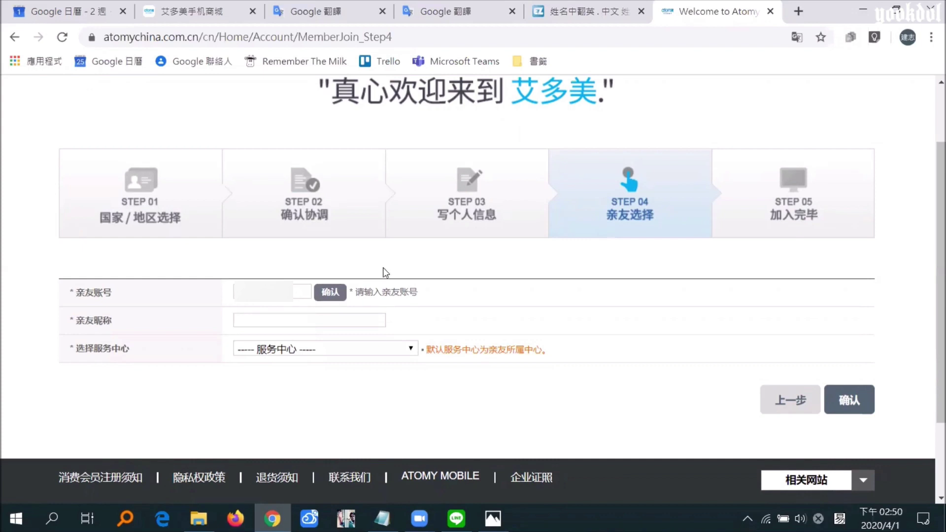
click(330, 291)
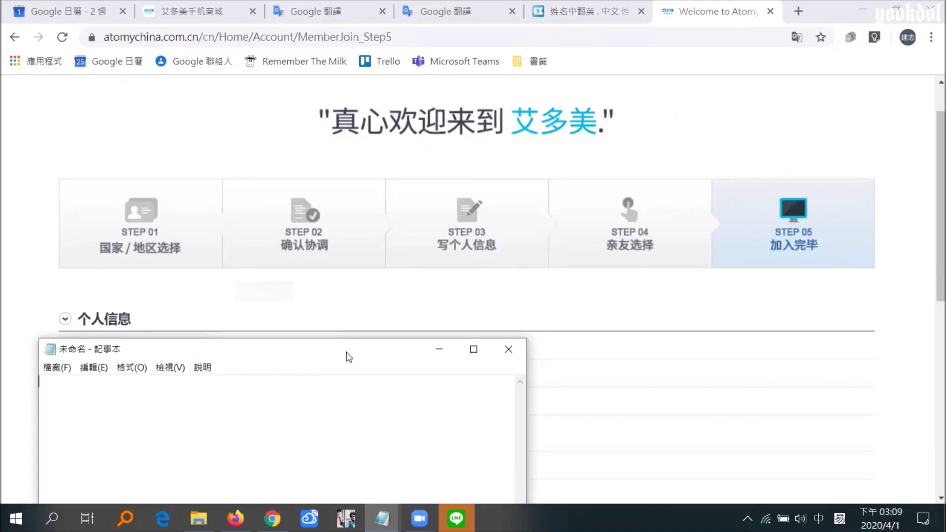
drag(348, 356, 349, 350)
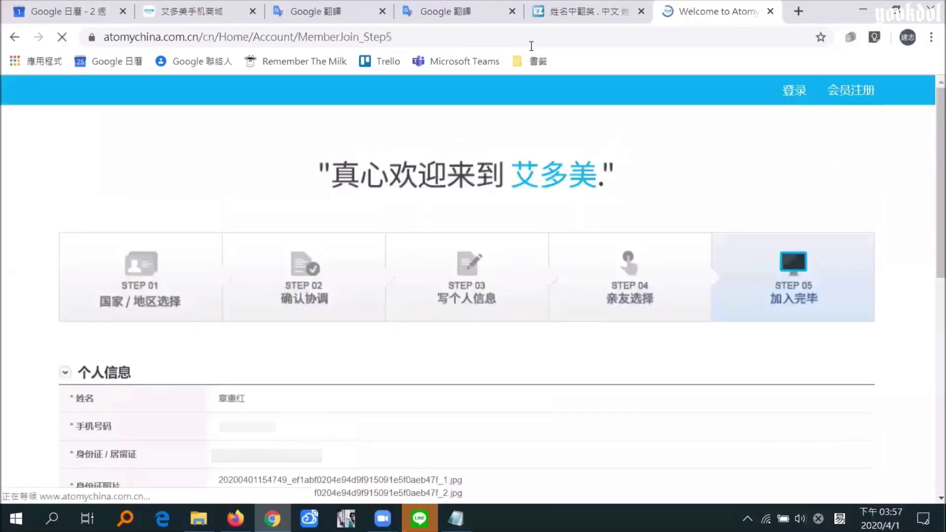
key(alt+Tab)
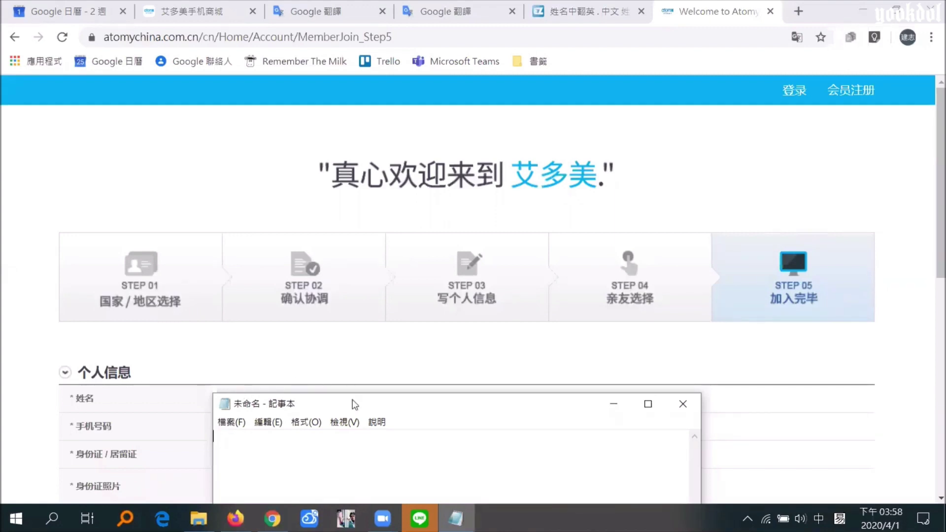
drag(352, 404, 356, 400)
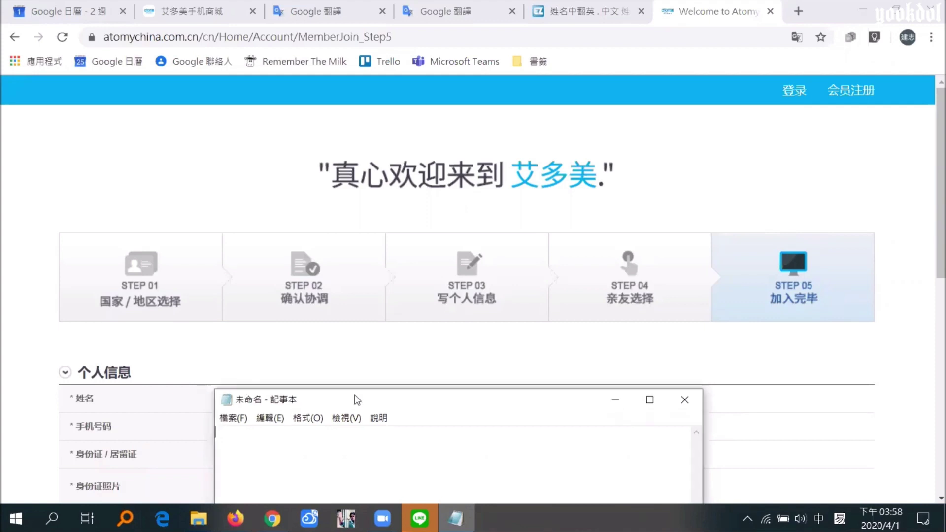